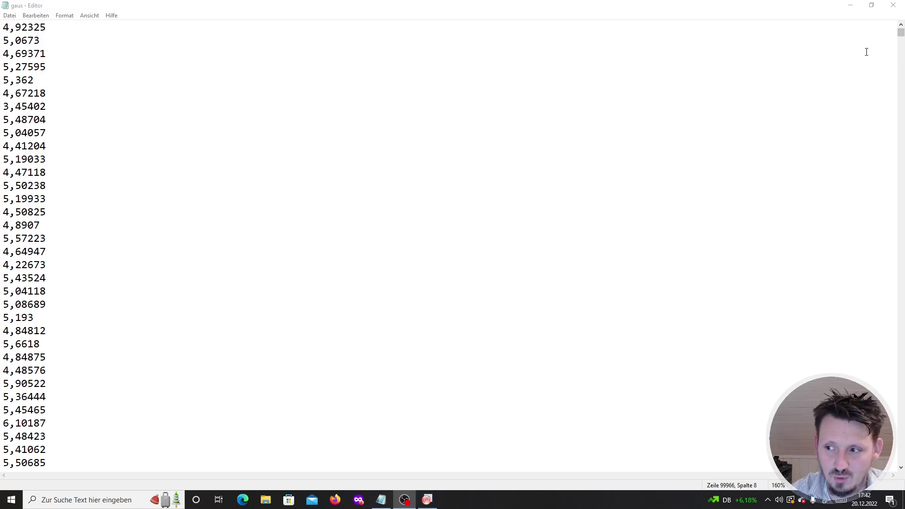
# - Copy all values from the gaus text file and paste them into column A of Sheet1 in OriginPro
pyautogui.moveTo(901, 37); pyautogui.dragTo(841, 22)
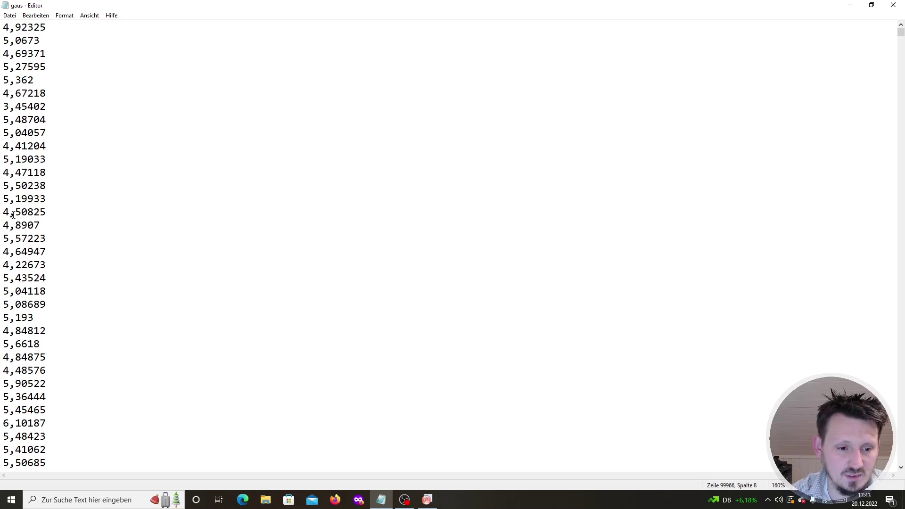
pyautogui.click(27, 200)
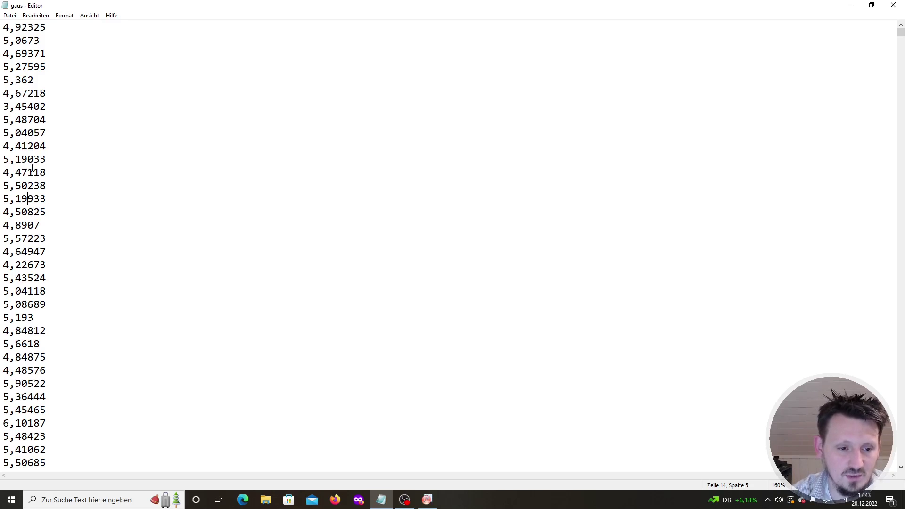
pyautogui.hotkey('ctrl', 'a')
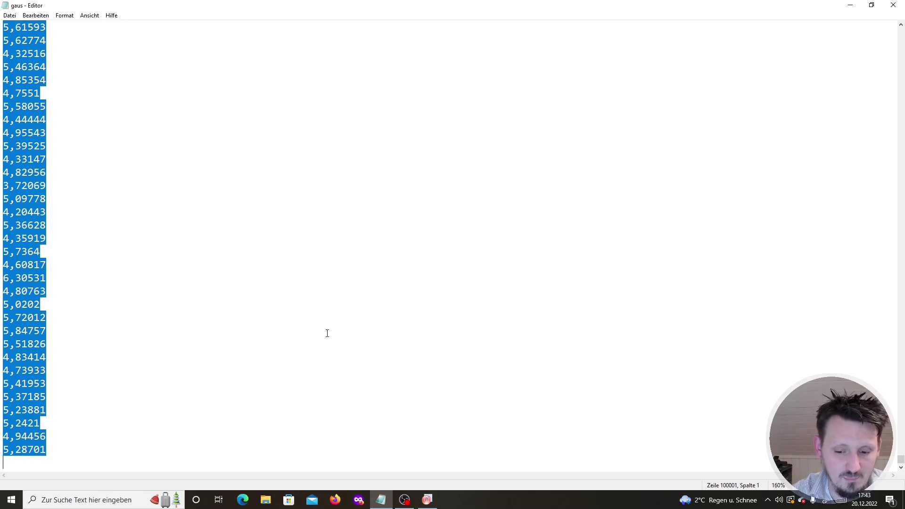
pyautogui.click(427, 499)
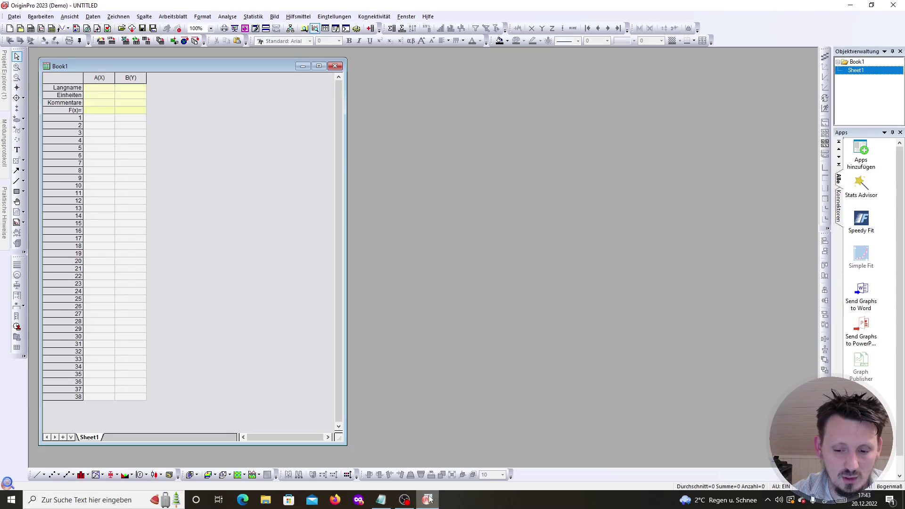
pyautogui.click(110, 121)
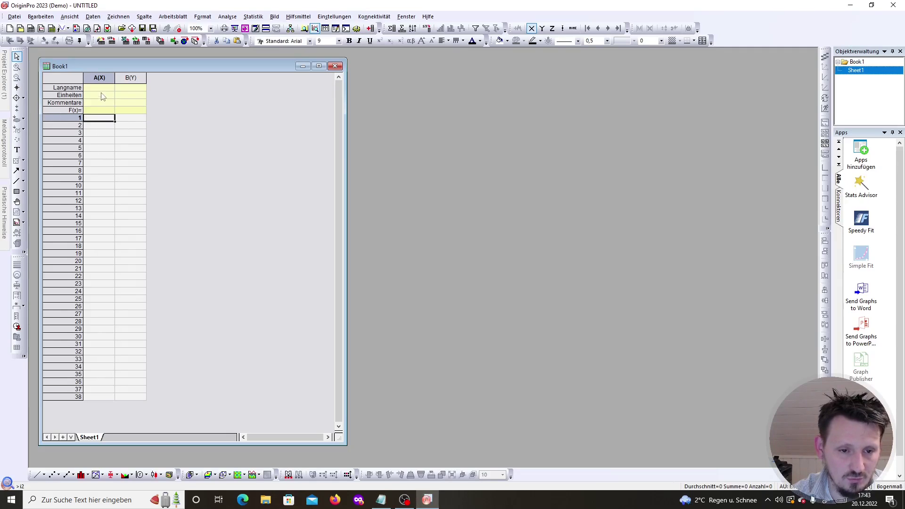
pyautogui.hotkey('ctrl', 'v')
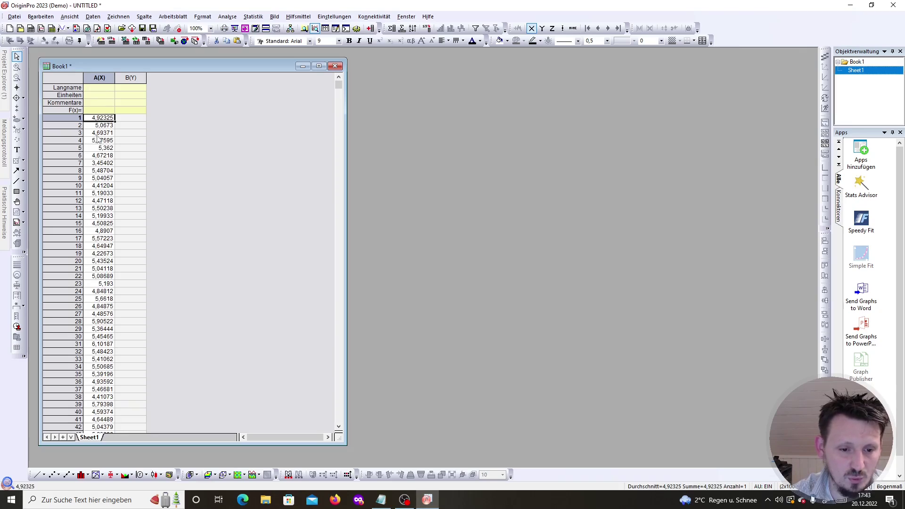
# - Plot the values in column A as a statistical histogram
pyautogui.scroll(-4, 108, 145)
pyautogui.scroll(-8, 107, 145)
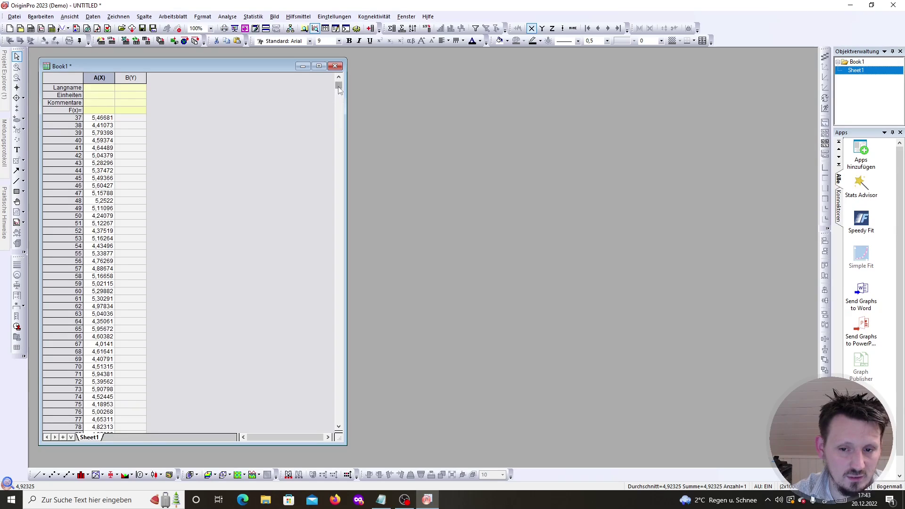
pyautogui.moveTo(338, 86)
pyautogui.mouseDown()
pyautogui.moveTo(343, 351)
pyautogui.moveTo(326, 425)
pyautogui.moveTo(337, 83)
pyautogui.mouseUp()
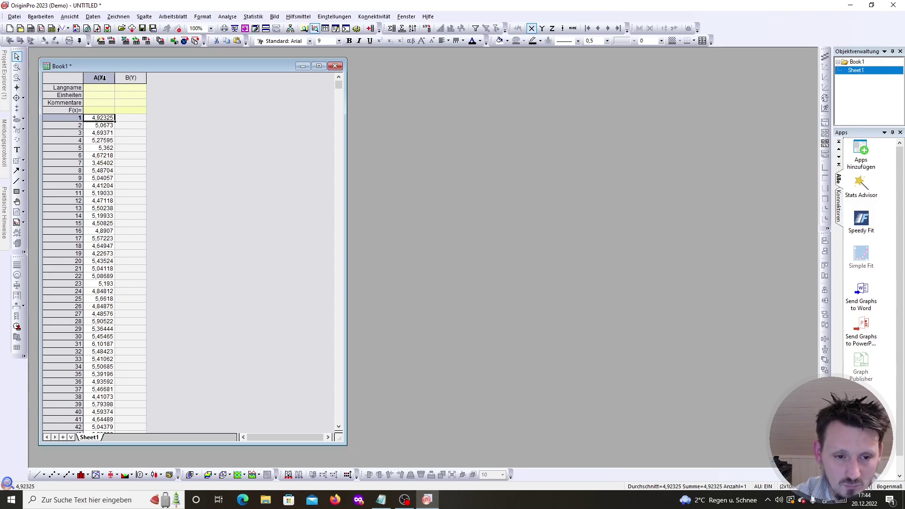
pyautogui.click(100, 78)
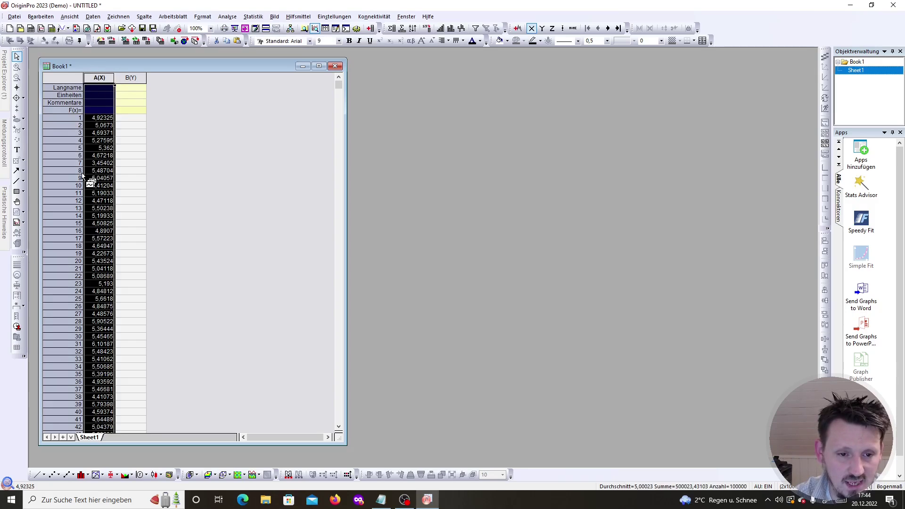
pyautogui.click(124, 17)
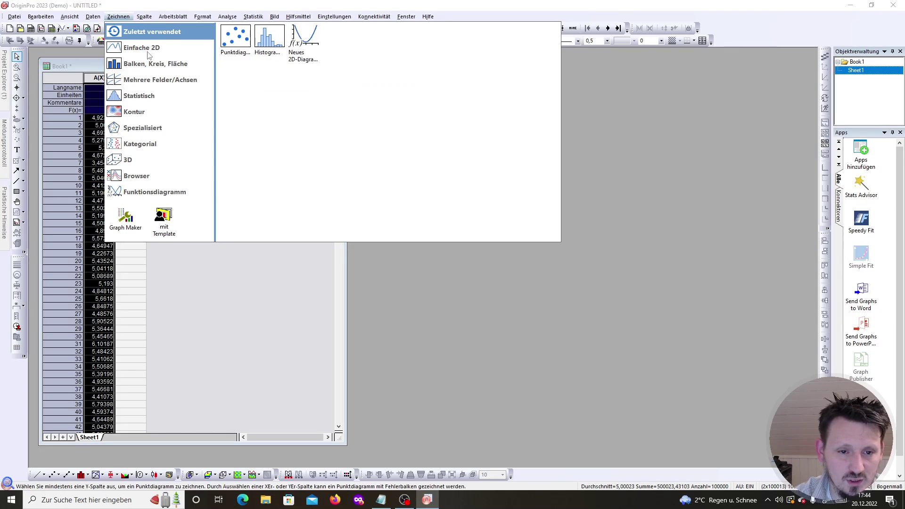
pyautogui.moveTo(158, 54)
pyautogui.moveTo(152, 100)
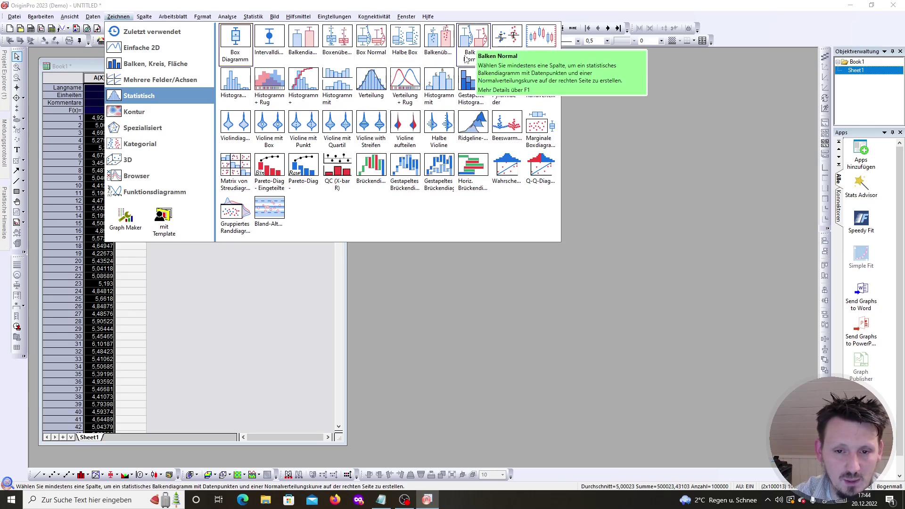
pyautogui.click(232, 81)
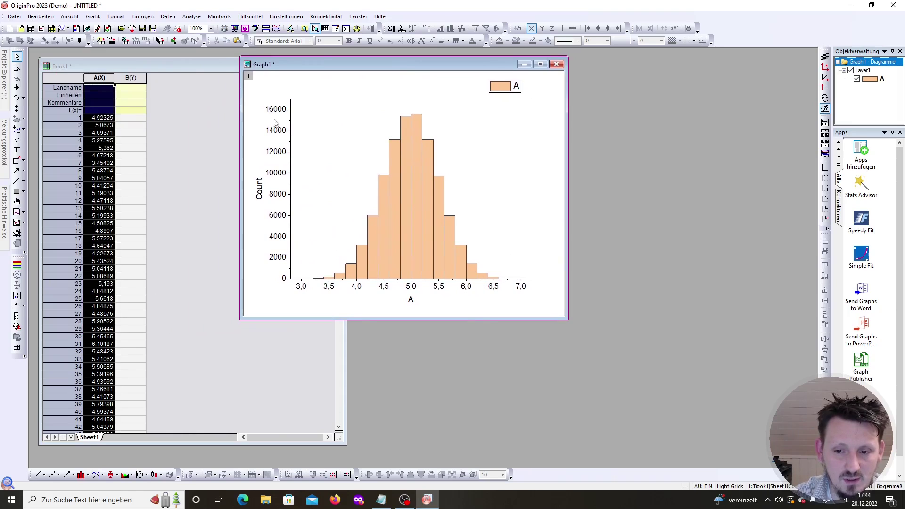
# - Move the histogram window clear of the Book1 worksheet so both are fully visible
pyautogui.moveTo(400, 191)
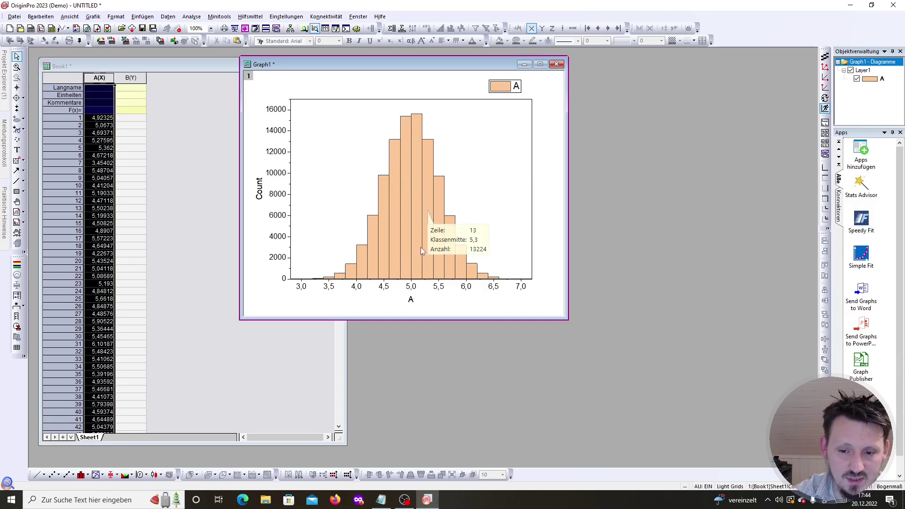
pyautogui.moveTo(377, 271)
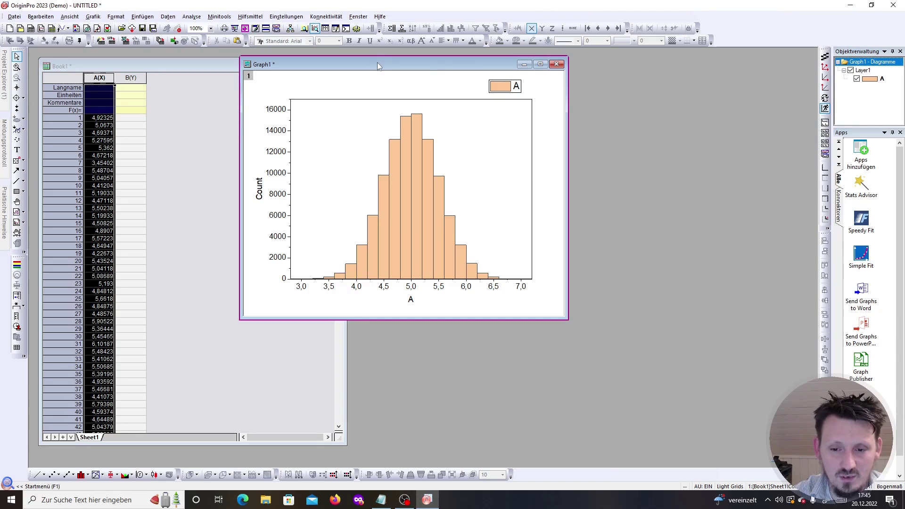
pyautogui.moveTo(377, 63); pyautogui.dragTo(400, 65)
pyautogui.moveTo(436, 163)
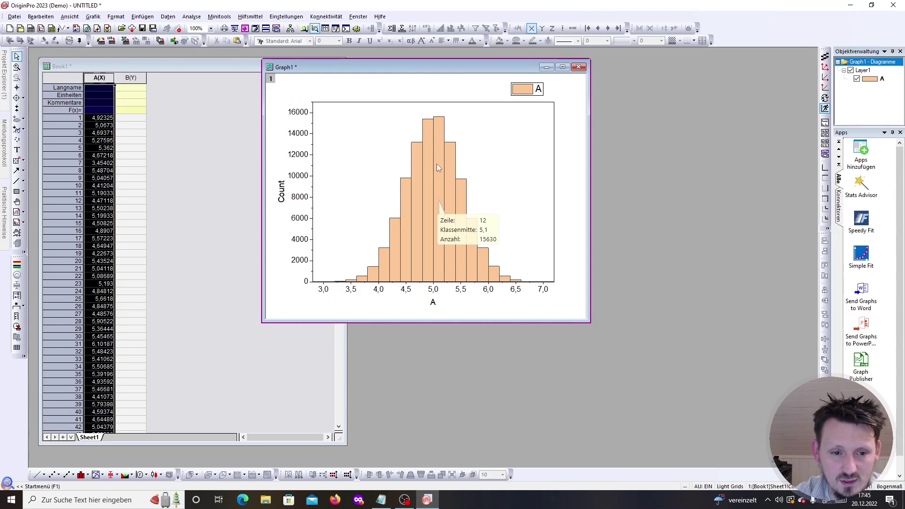
pyautogui.moveTo(397, 67); pyautogui.dragTo(551, 63)
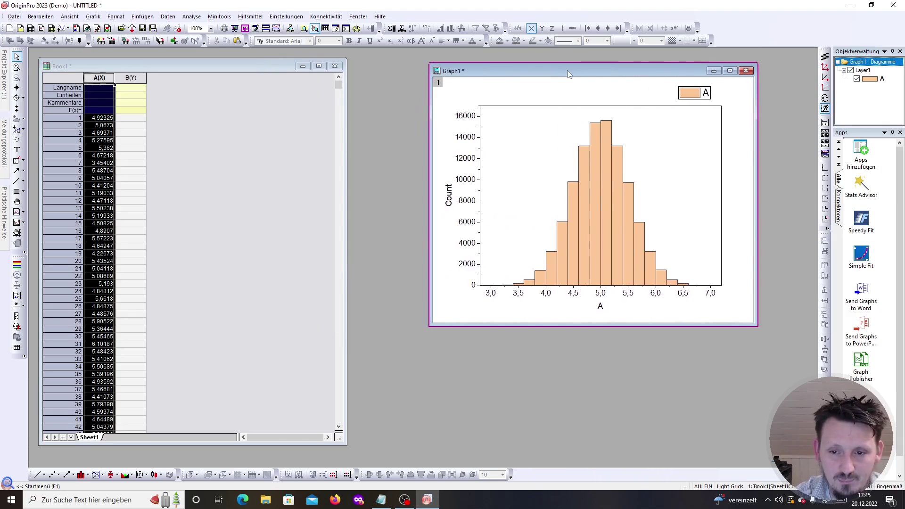
# - Run a frequency count on column A with bin centre, bin end, count and cumulative count, output to a new sheet
pyautogui.click(146, 135)
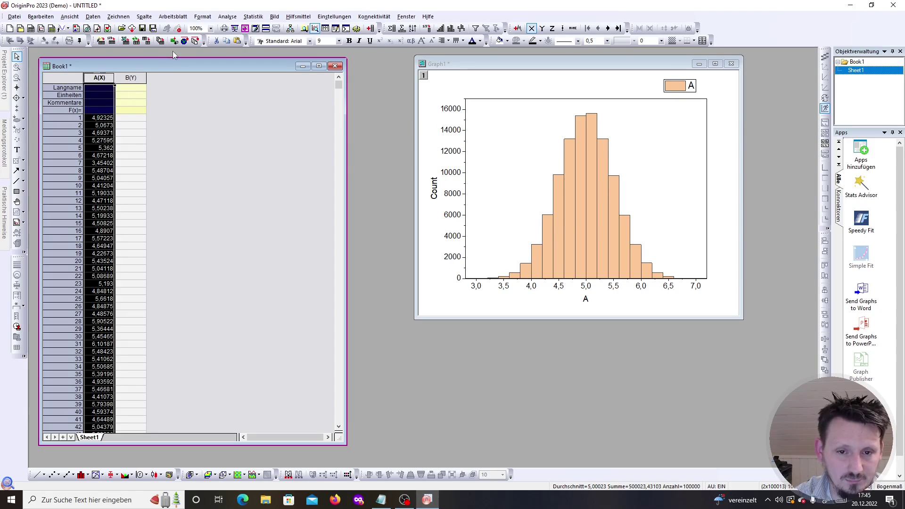
pyautogui.click(252, 17)
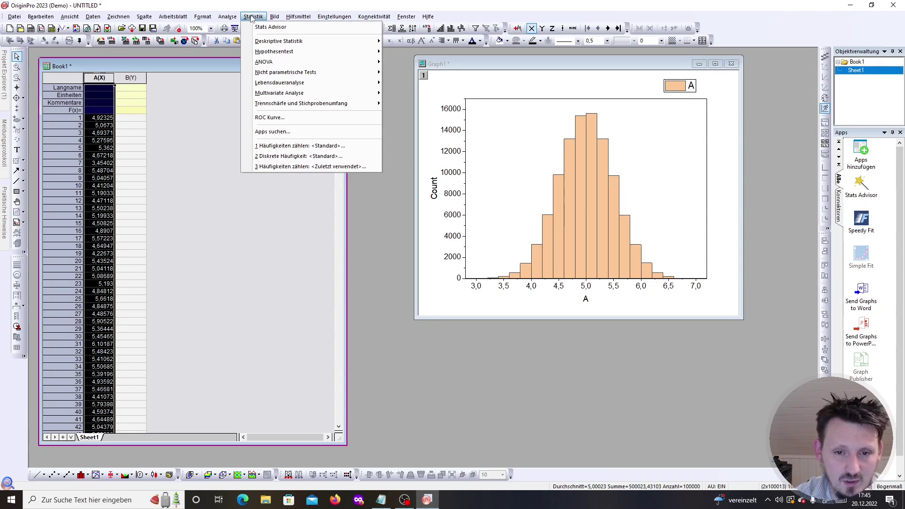
pyautogui.moveTo(286, 44)
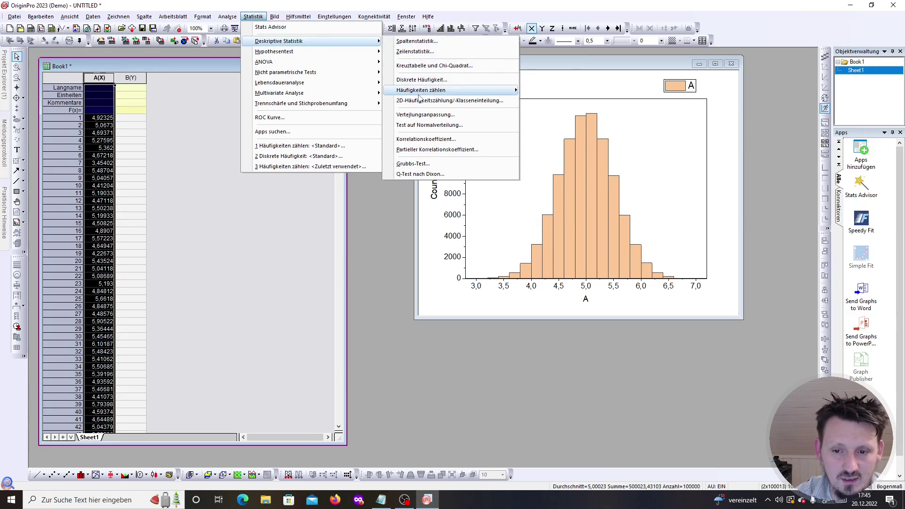
pyautogui.moveTo(421, 94)
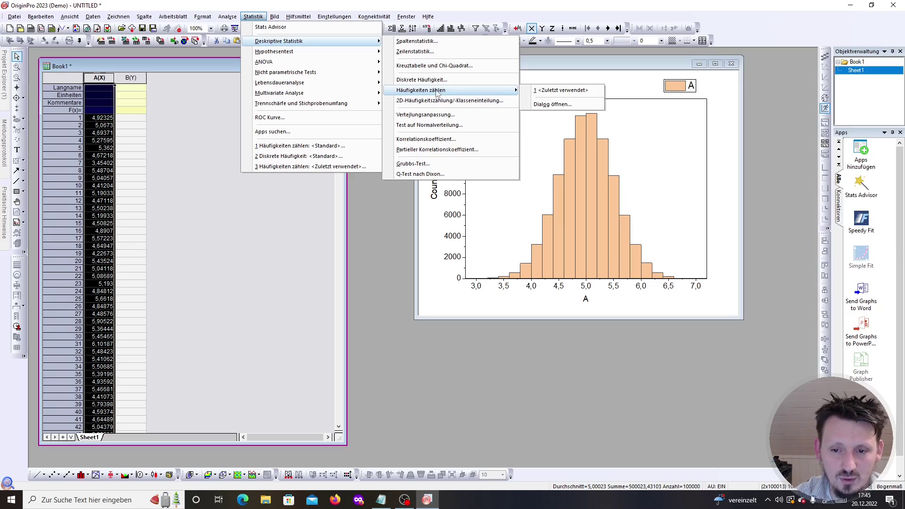
pyautogui.click(572, 108)
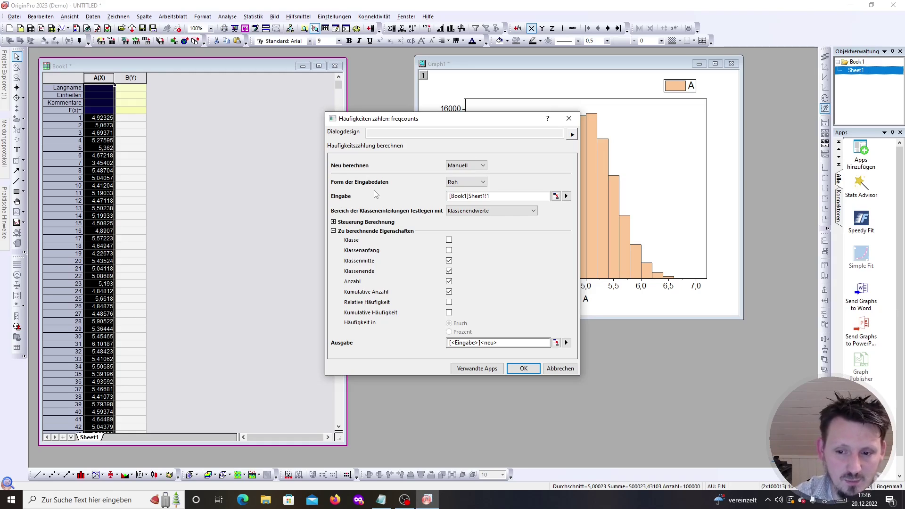
pyautogui.click(523, 369)
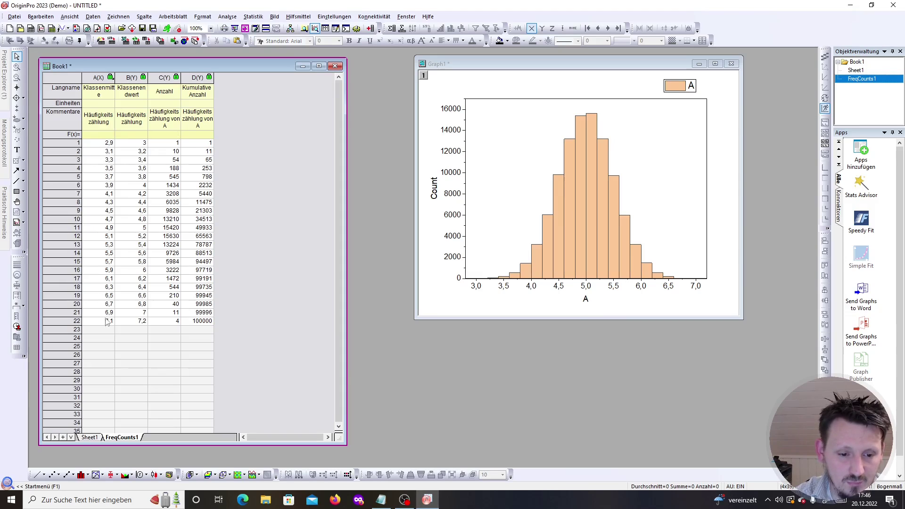
pyautogui.click(108, 143)
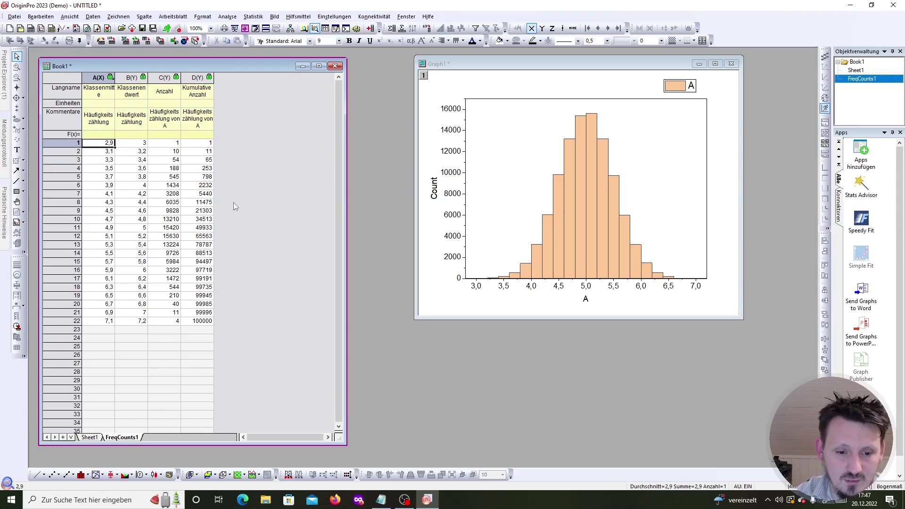
pyautogui.click(168, 237)
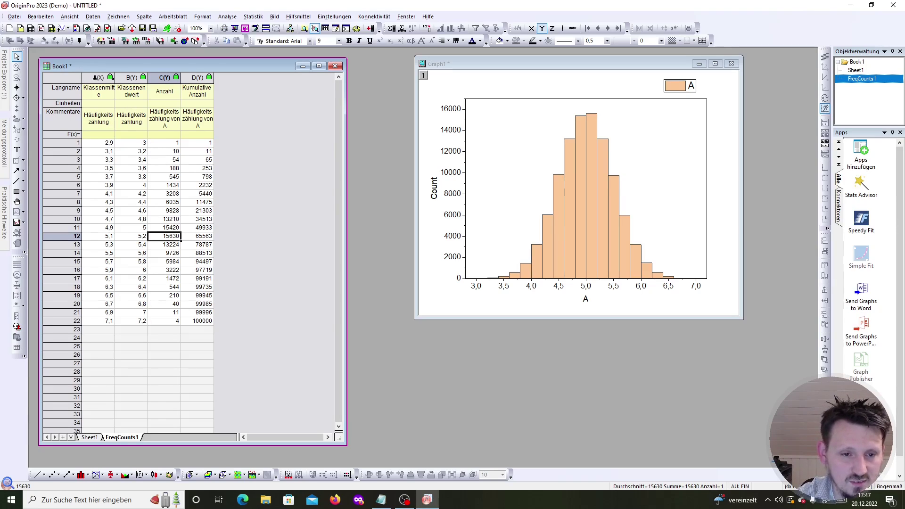
# - Create a scatter plot of the count column (Anzahl) against the bin centres (Klassenmitte) from the FreqCounts1 sheet
pyautogui.click(95, 77)
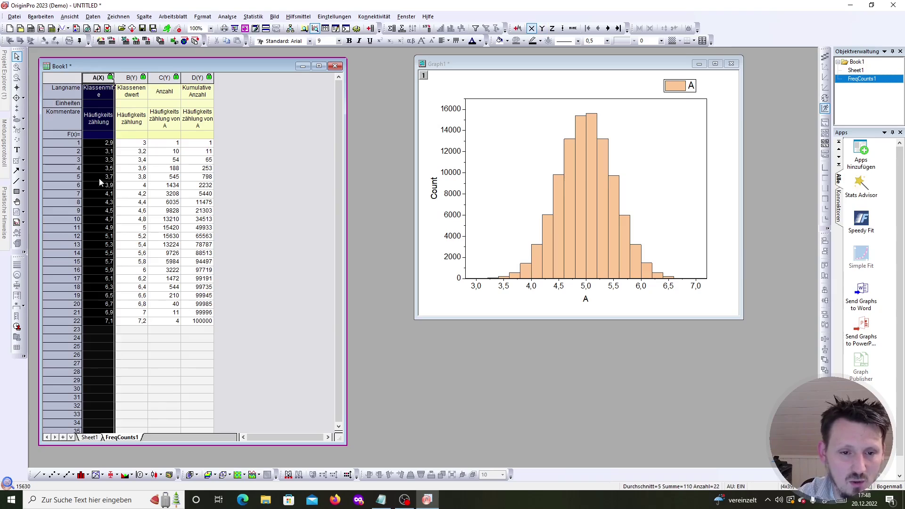
pyautogui.keyDown('shift'); pyautogui.click(164, 75); pyautogui.keyUp('shift')
pyautogui.click(99, 76)
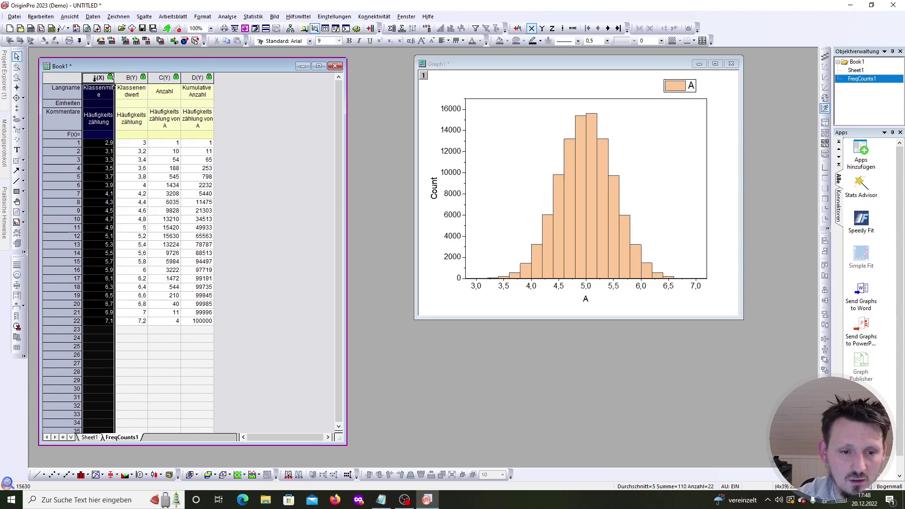
pyautogui.keyDown('shift'); pyautogui.click(159, 75); pyautogui.keyUp('shift')
pyautogui.click(96, 76)
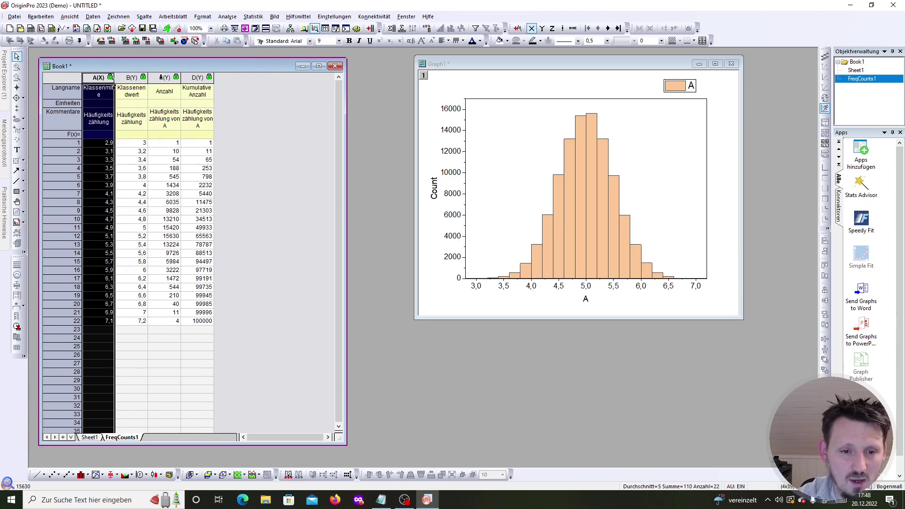
pyautogui.keyDown('ctrl'); pyautogui.click(164, 77); pyautogui.keyUp('ctrl')
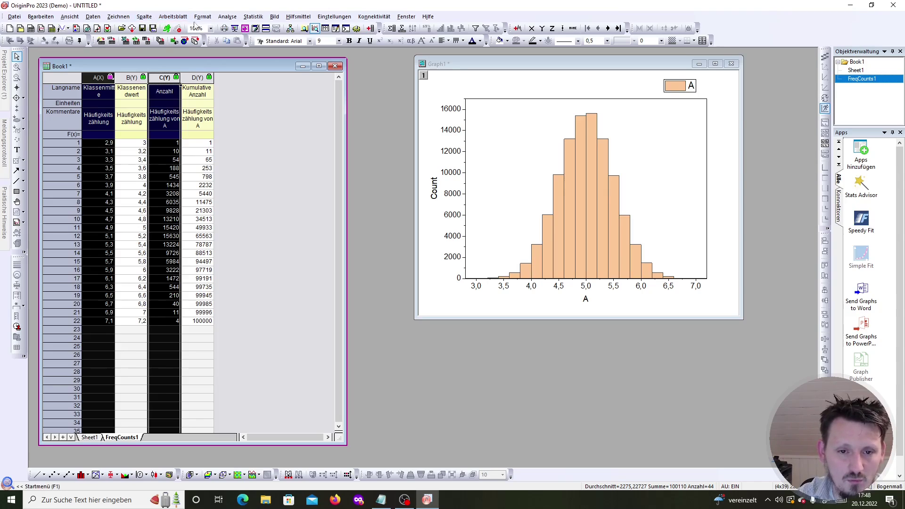
pyautogui.click(117, 17)
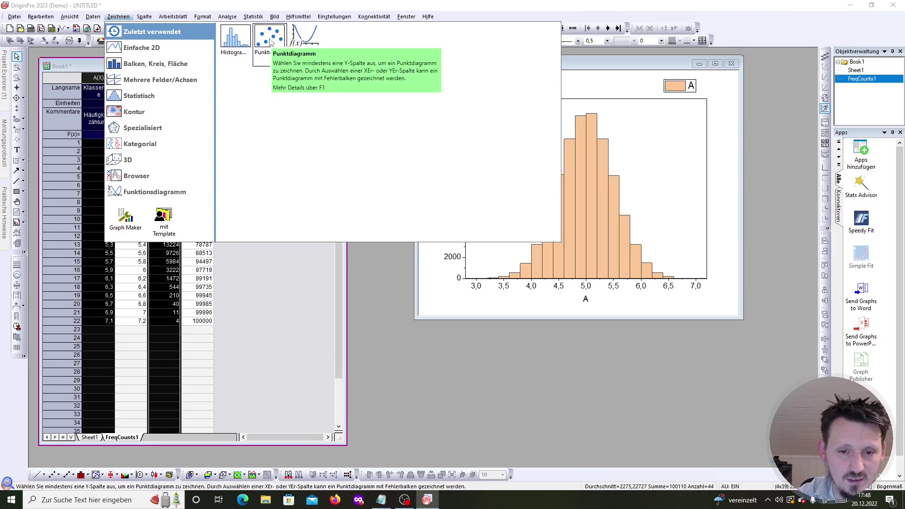
pyautogui.click(270, 43)
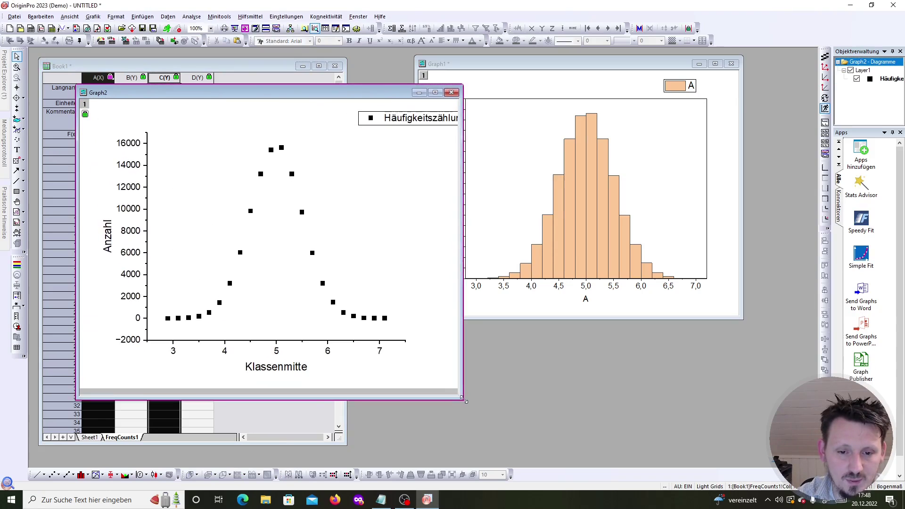
# - Move and enlarge the histogram window, and place the scatter plot window in front of it, clear of the frequency table
pyautogui.moveTo(290, 97); pyautogui.dragTo(595, 144)
pyautogui.moveTo(573, 71); pyautogui.dragTo(636, 68)
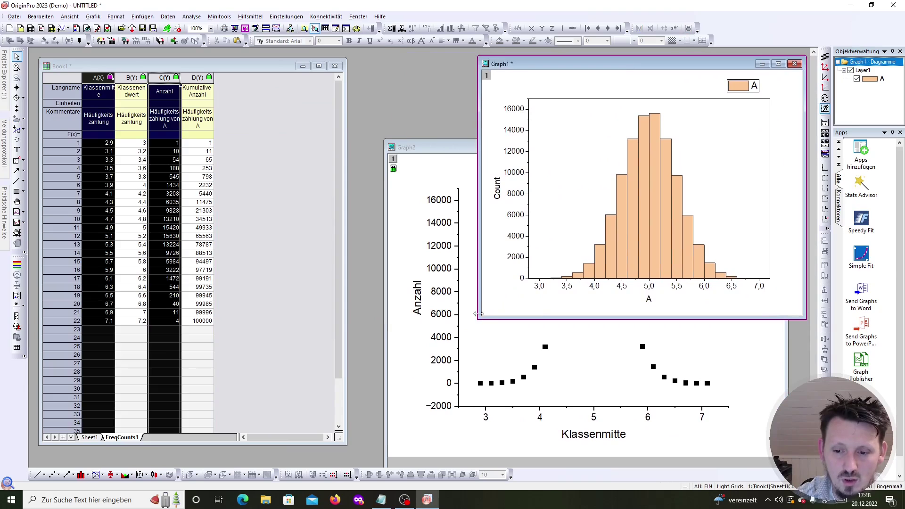
pyautogui.moveTo(477, 317); pyautogui.dragTo(441, 397)
pyautogui.moveTo(432, 151); pyautogui.dragTo(87, 66)
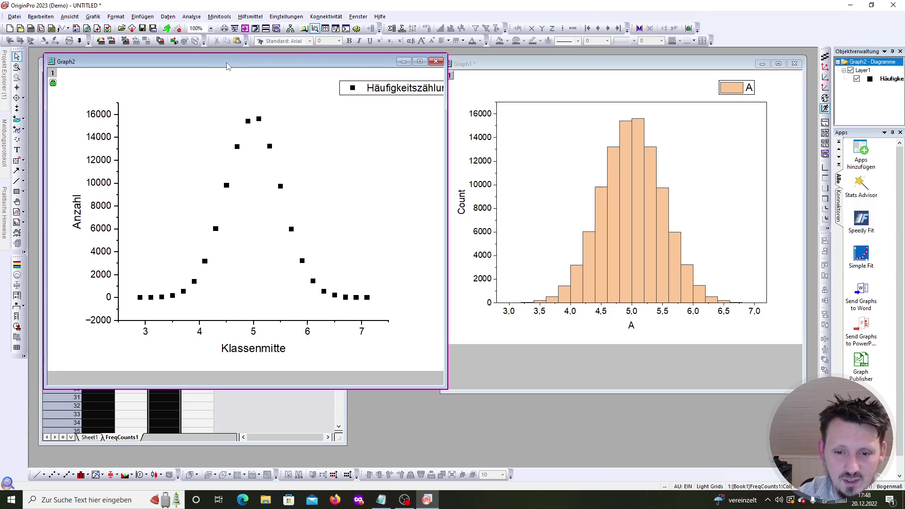
pyautogui.moveTo(222, 65); pyautogui.dragTo(551, 126)
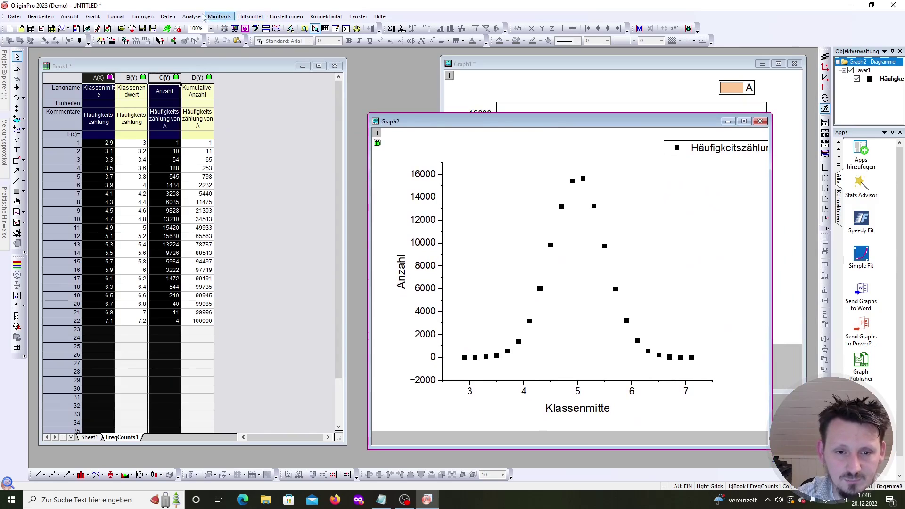
# - Start a nonlinear curve fit on the scatter plot and choose the Gauss function from the Origin Basic Functions category
pyautogui.click(192, 17)
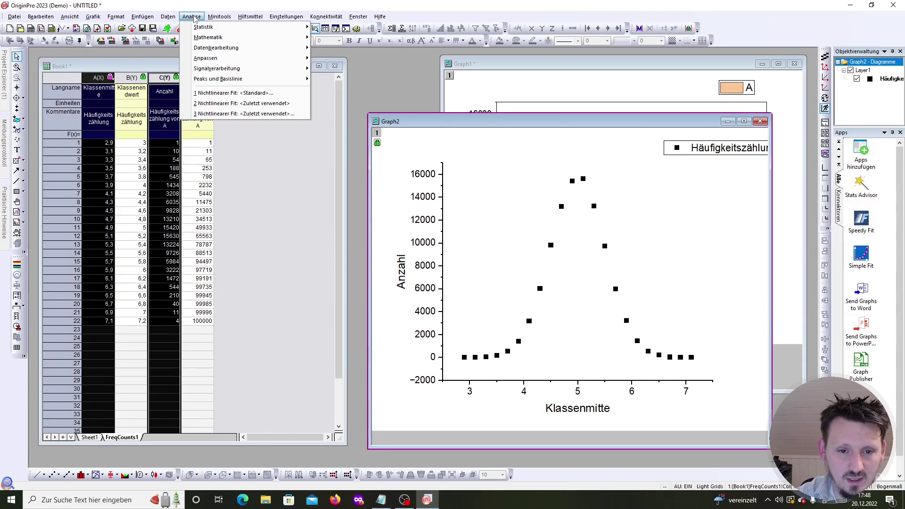
pyautogui.moveTo(208, 38)
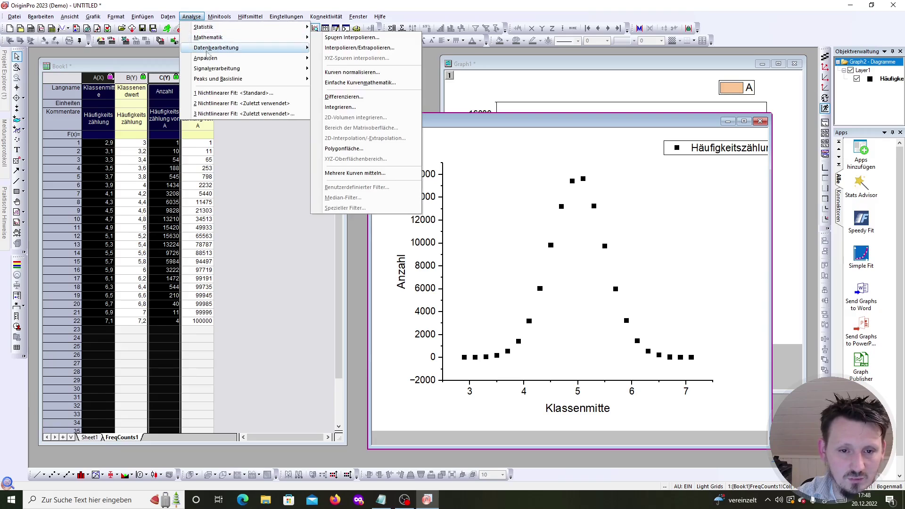
pyautogui.moveTo(209, 58)
pyautogui.moveTo(364, 95)
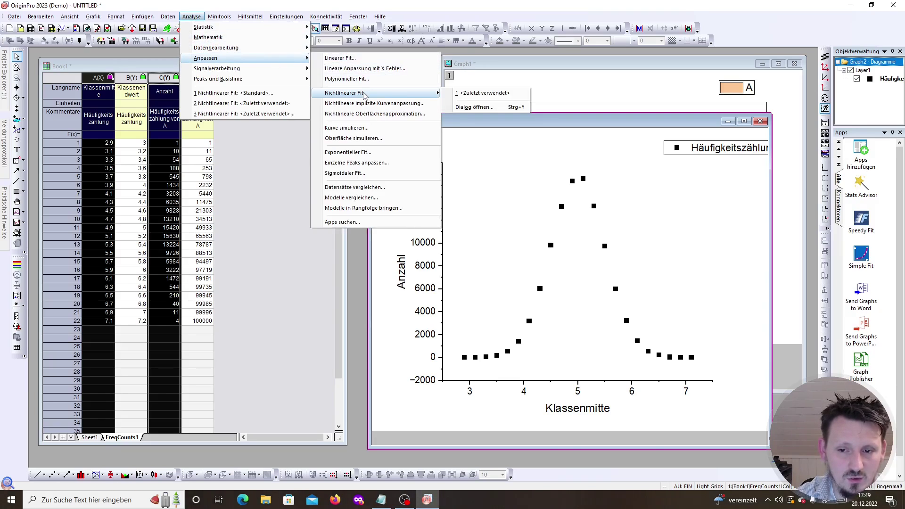
pyautogui.click(454, 107)
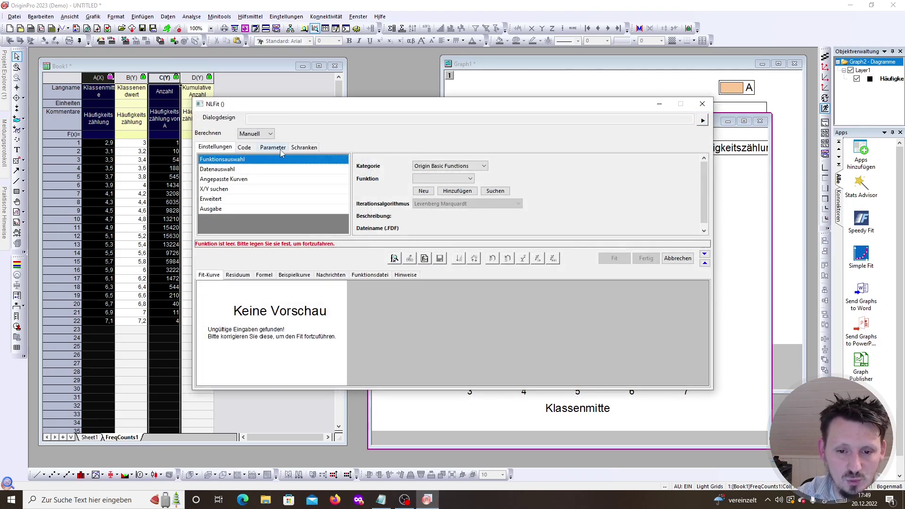
pyautogui.moveTo(353, 95); pyautogui.dragTo(356, 68)
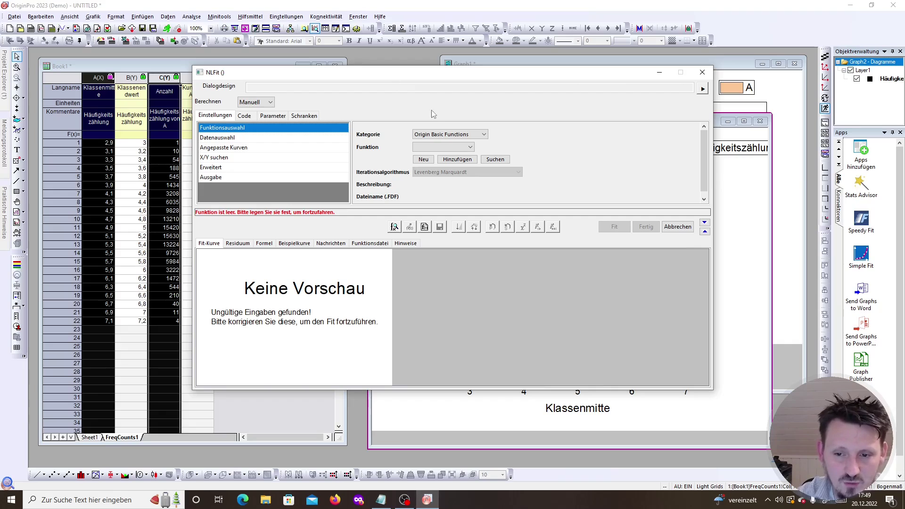
pyautogui.click(440, 135)
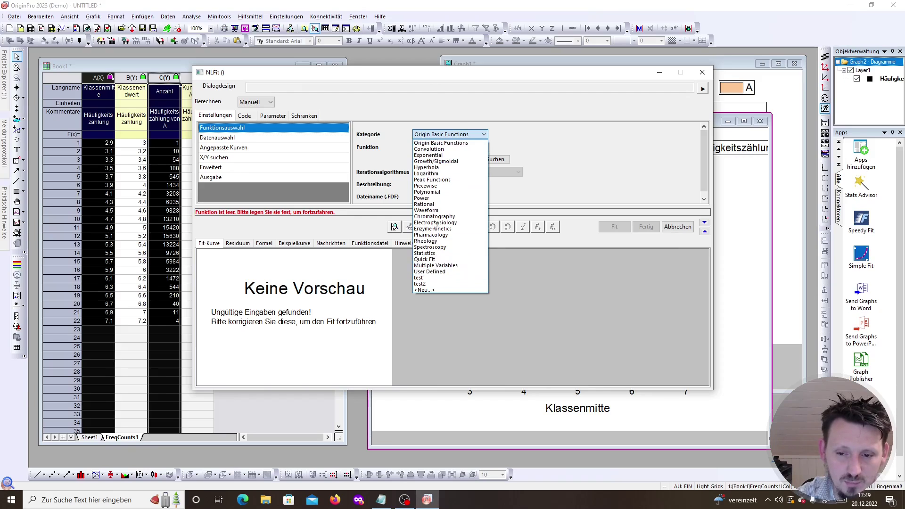
pyautogui.click(445, 143)
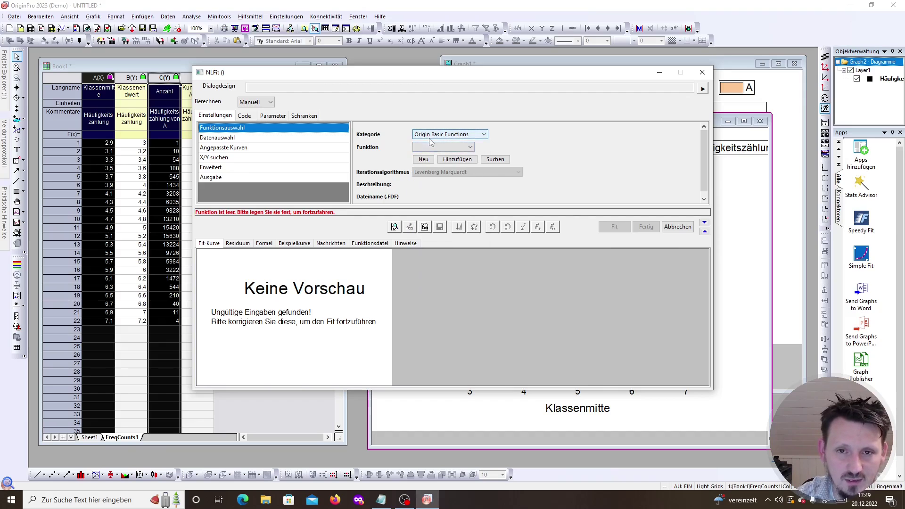
pyautogui.click(428, 148)
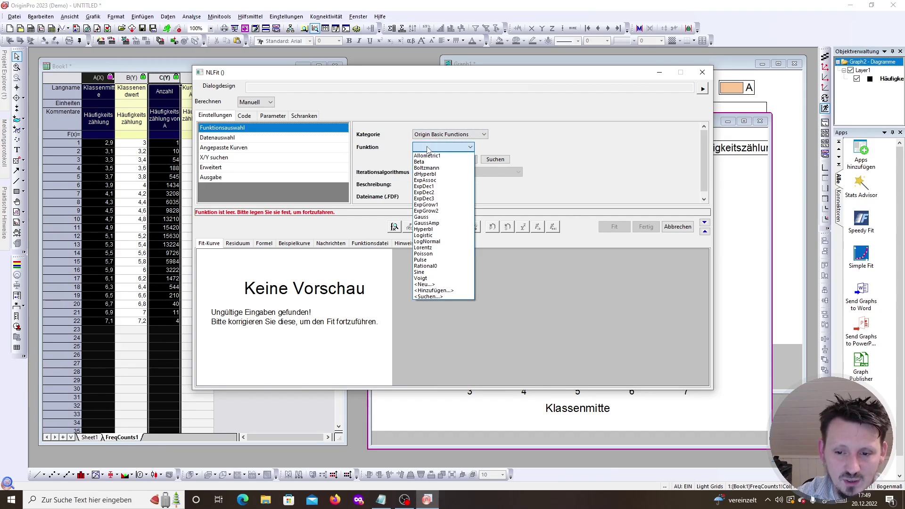
pyautogui.click(437, 219)
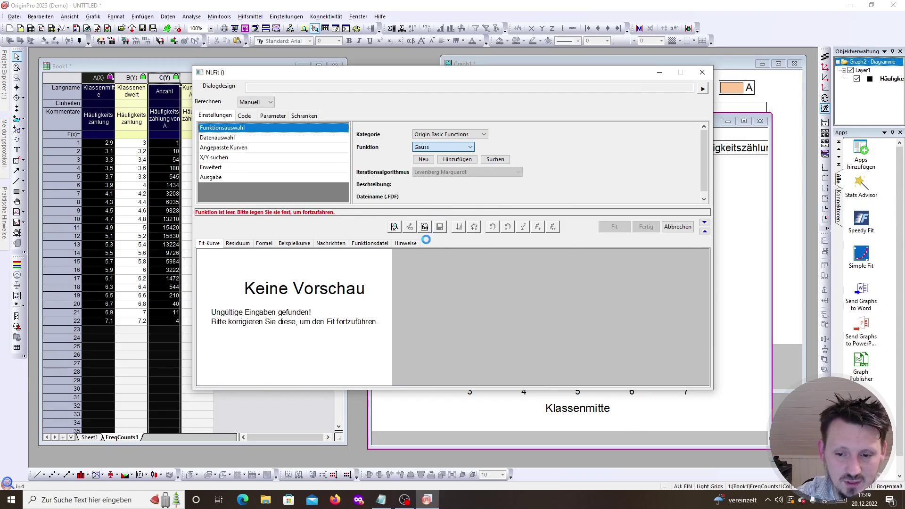
# - Compare the formula of the GaussAmp function with that of Gauss, ending with Gauss as the fit function
pyautogui.click(441, 148)
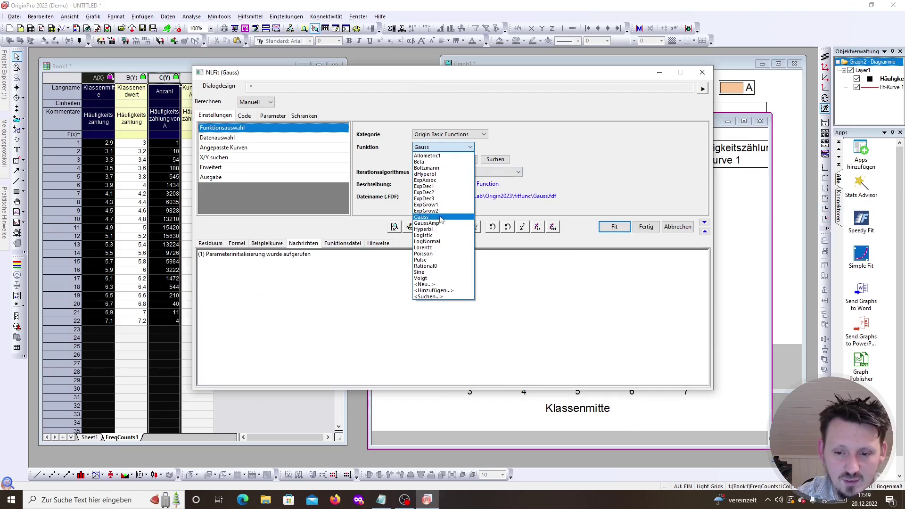
pyautogui.click(441, 224)
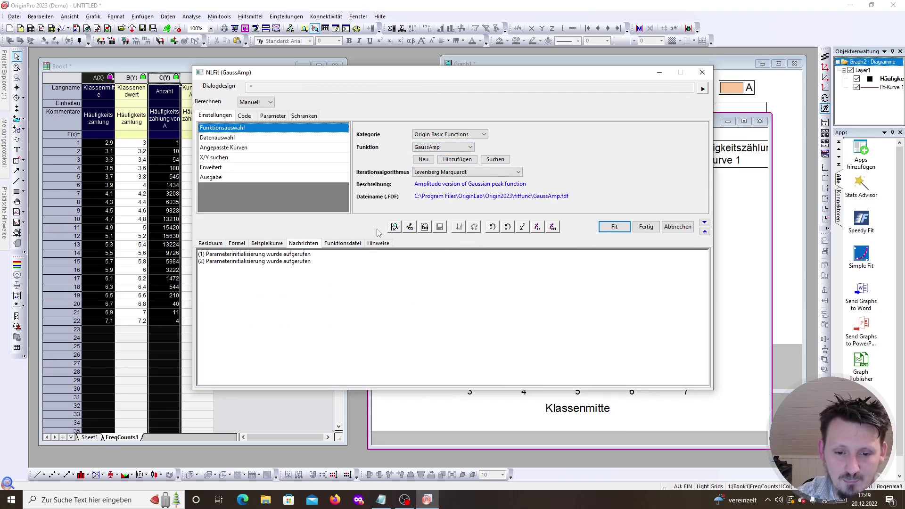
pyautogui.click(243, 243)
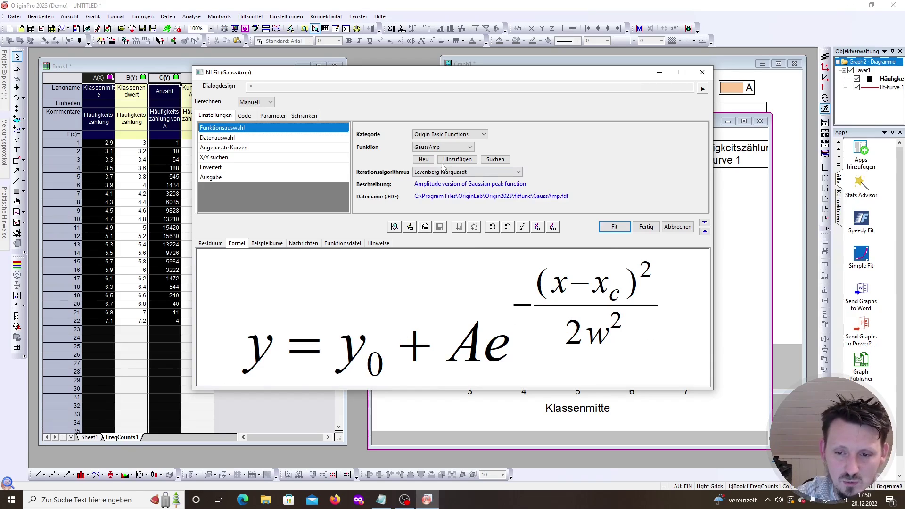
pyautogui.click(444, 148)
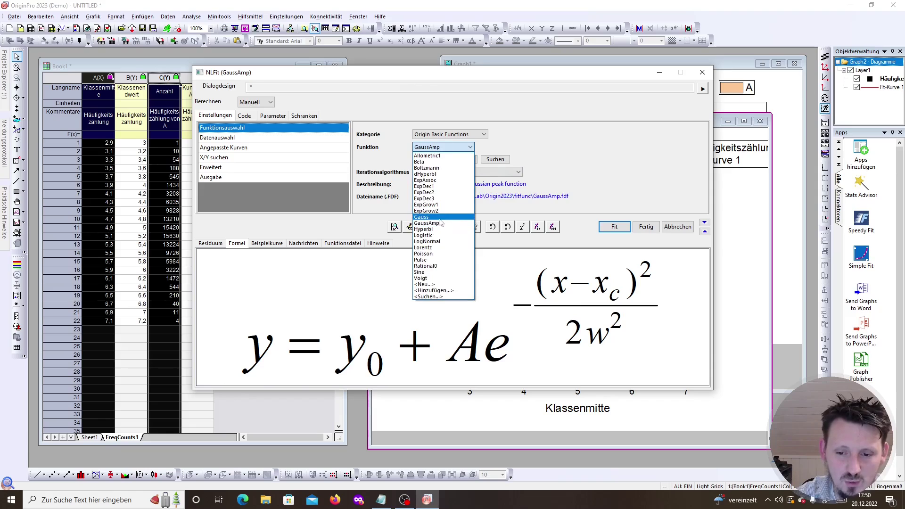
pyautogui.click(424, 221)
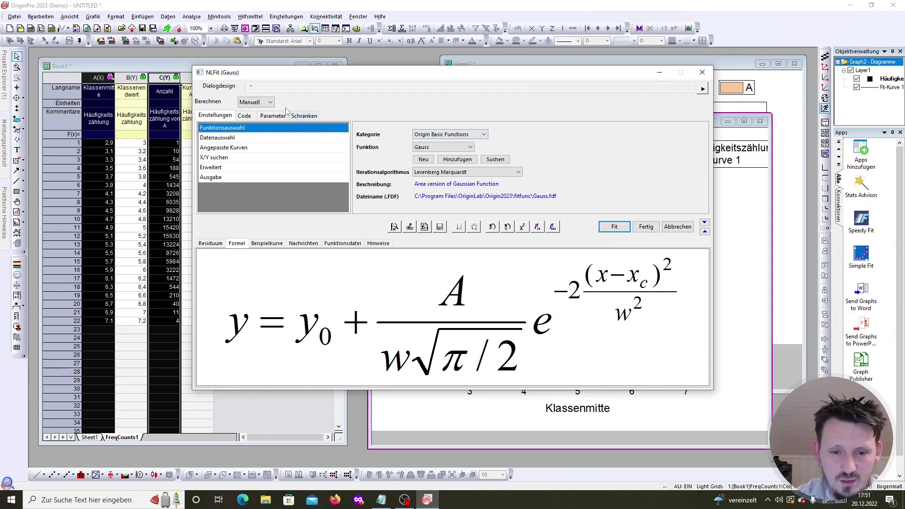
# - Set the fit's recalculation to Auto and review the Gauss function's sample curve, code, parameters and bounds
pyautogui.click(258, 103)
pyautogui.click(250, 120)
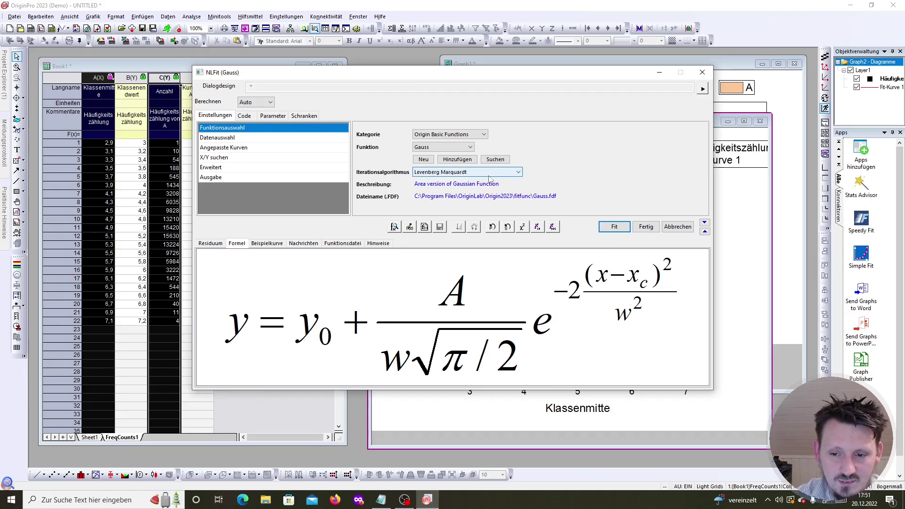
pyautogui.click(266, 243)
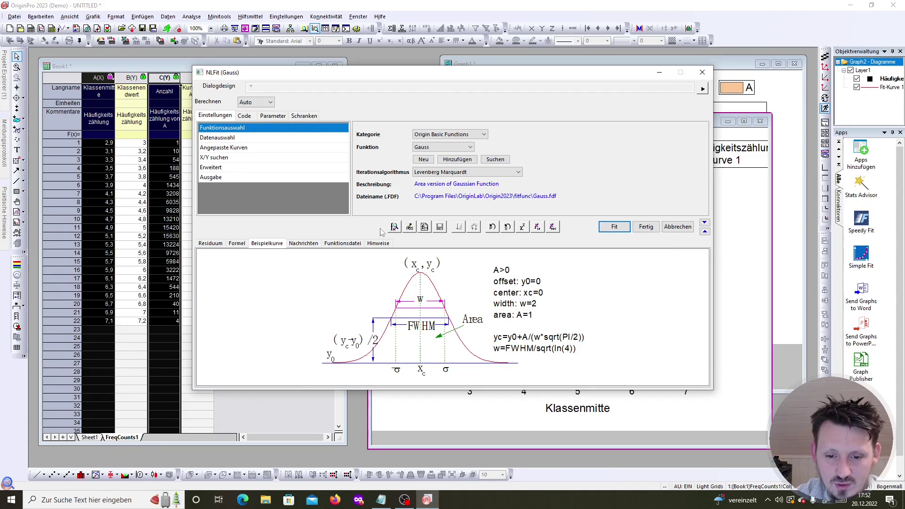
pyautogui.click(265, 118)
pyautogui.click(244, 116)
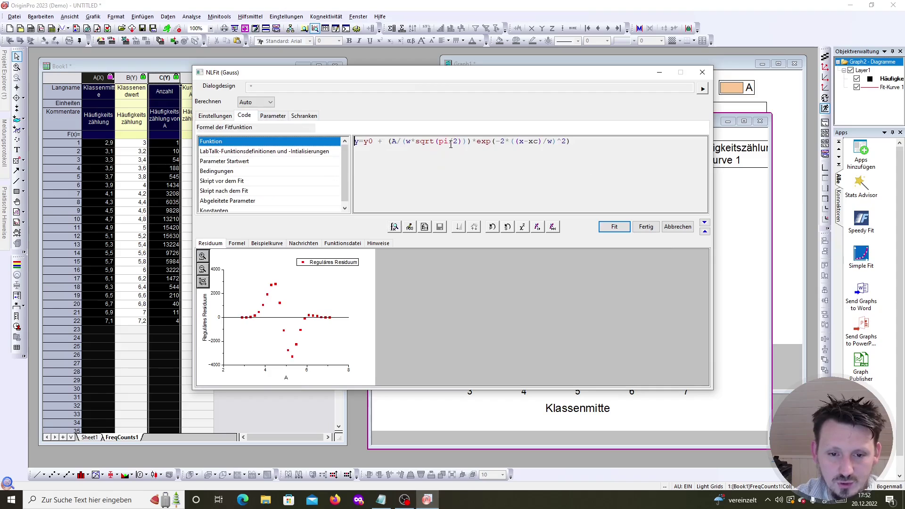
pyautogui.click(282, 116)
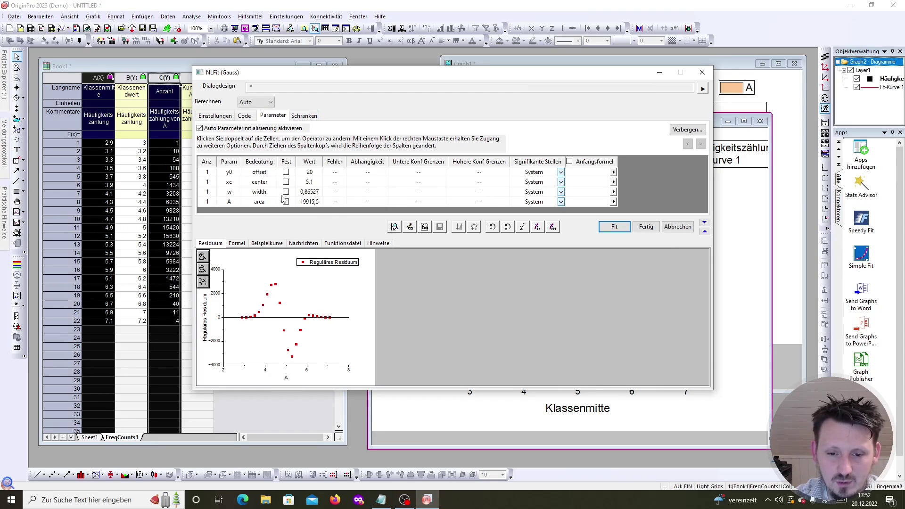
pyautogui.click(305, 117)
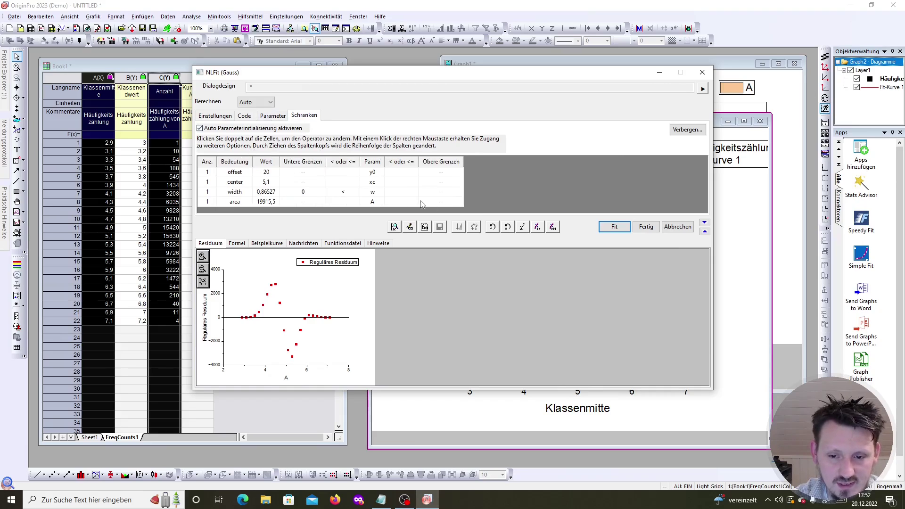
pyautogui.click(222, 117)
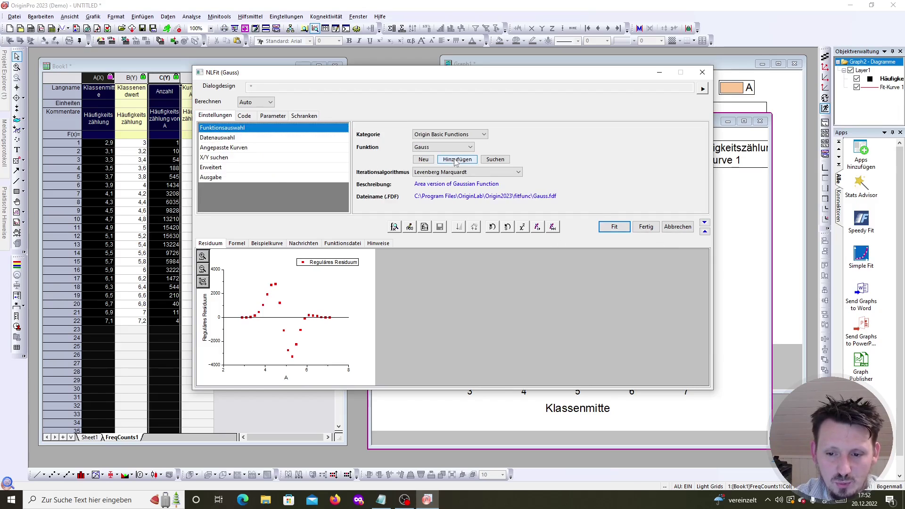
# - Run the Gauss fit, switch to the results sheet and look through the fit report down to the residual plots
pyautogui.click(614, 227)
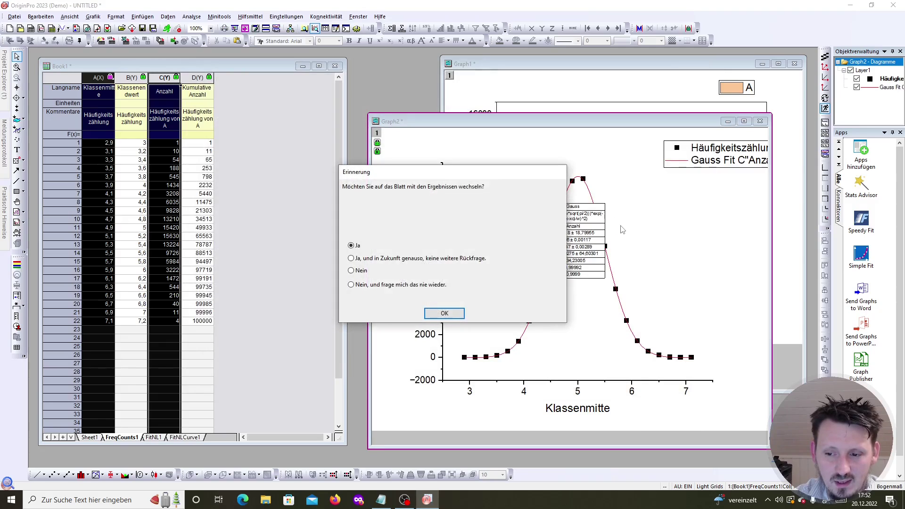
pyautogui.moveTo(480, 175); pyautogui.dragTo(295, 69)
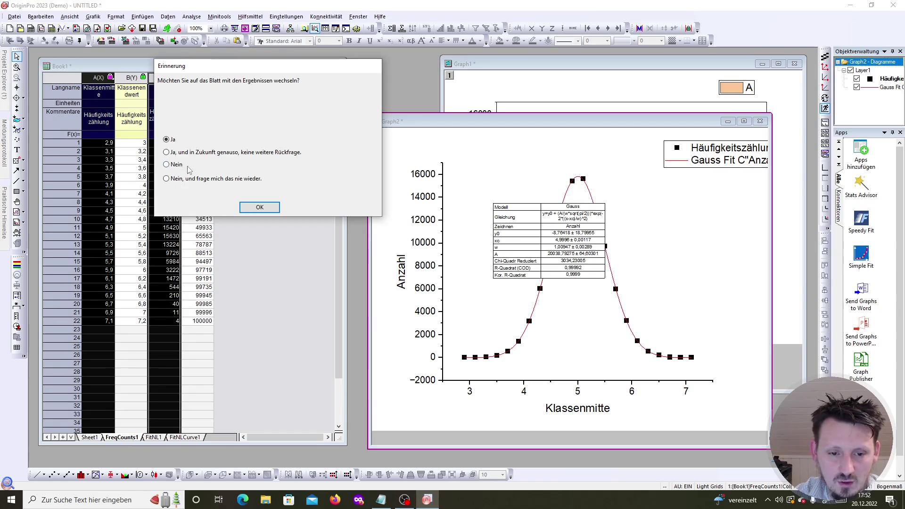
pyautogui.click(259, 207)
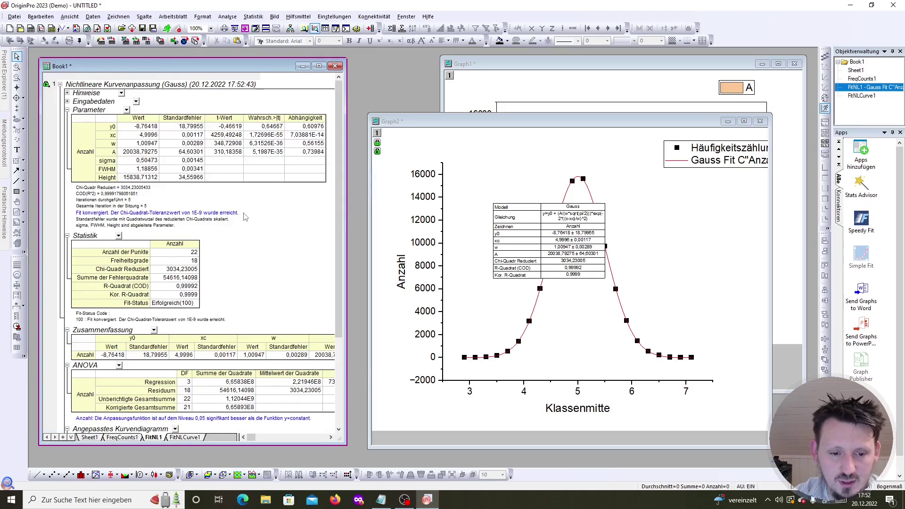
pyautogui.scroll(-5, 245, 220)
pyautogui.scroll(5, 179, 209)
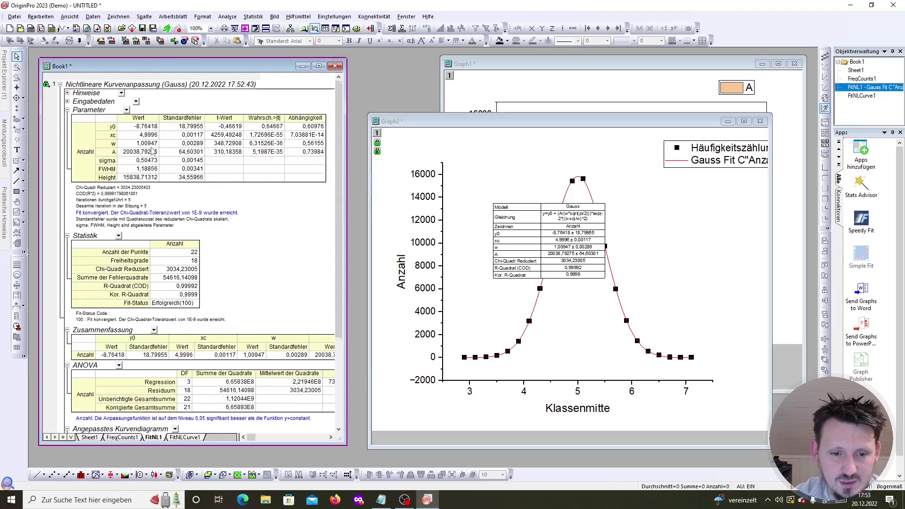
pyautogui.scroll(-5, 179, 193)
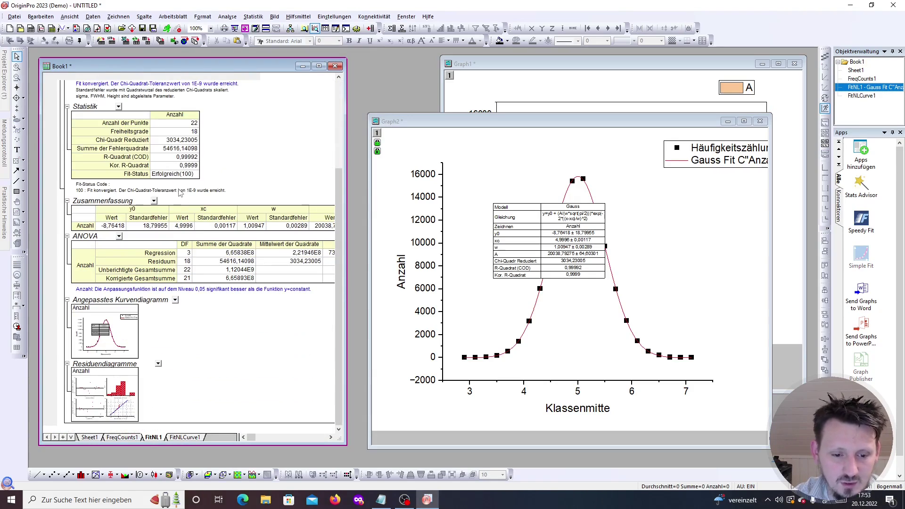
# - Enlarge the fit results table in Graph2 and move it to the upper left of the plot, clear of the peak's top
pyautogui.click(530, 250)
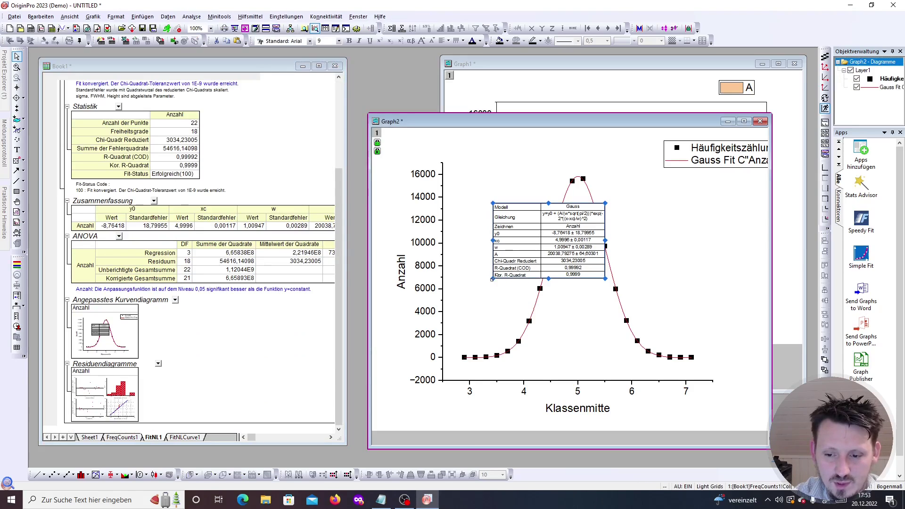
pyautogui.moveTo(494, 278); pyautogui.dragTo(436, 340)
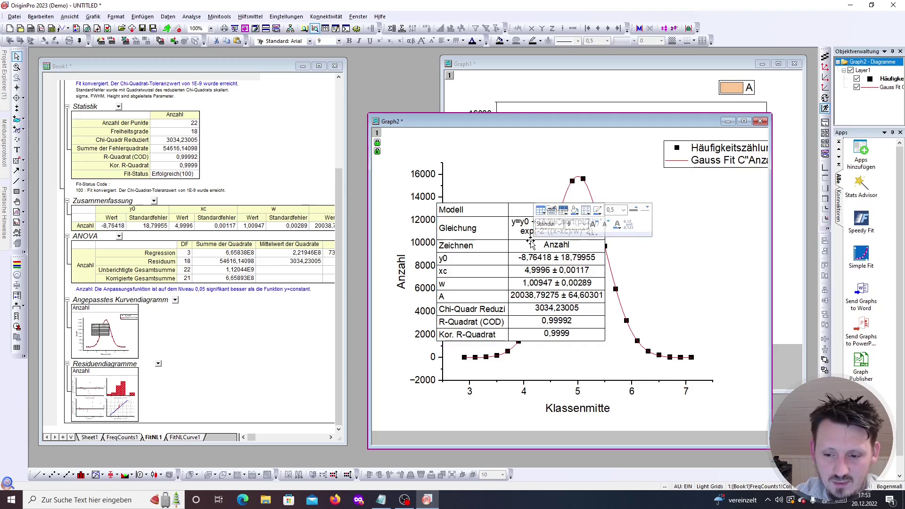
pyautogui.moveTo(536, 278); pyautogui.dragTo(486, 220)
pyautogui.moveTo(521, 192); pyautogui.dragTo(521, 253)
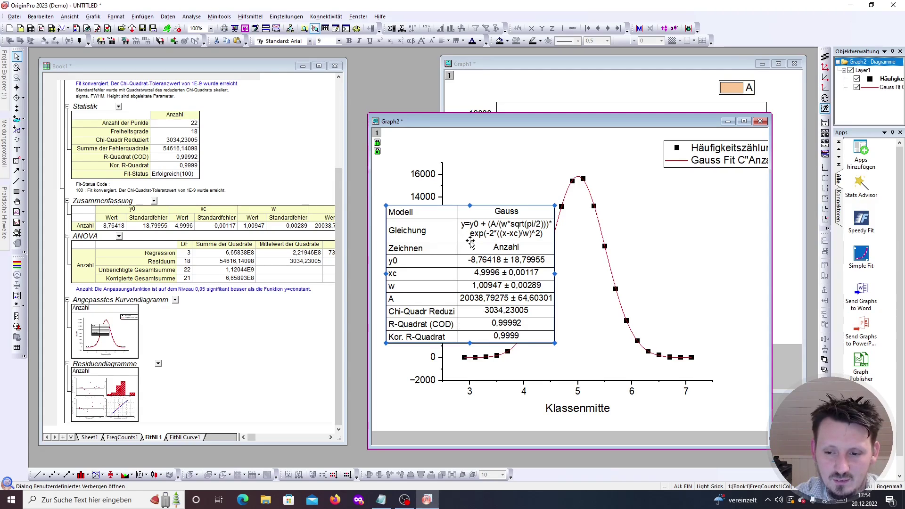
pyautogui.moveTo(480, 237); pyautogui.dragTo(490, 180)
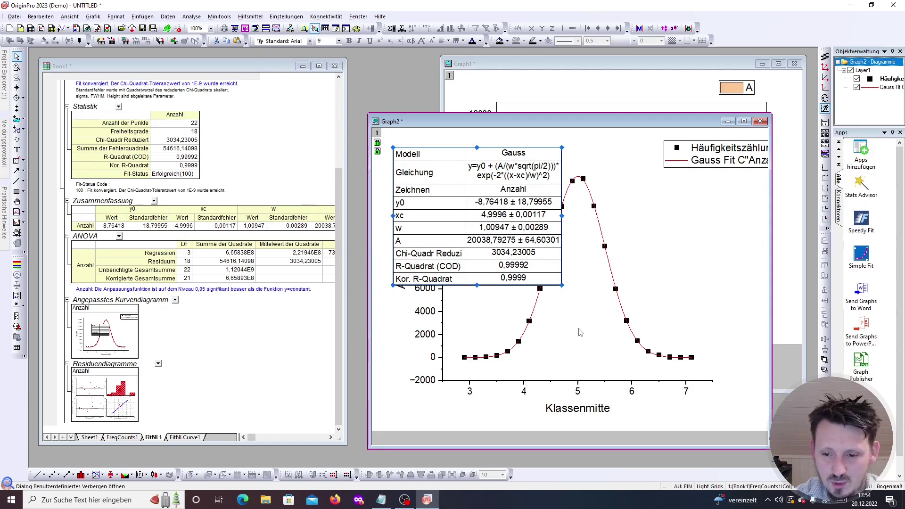